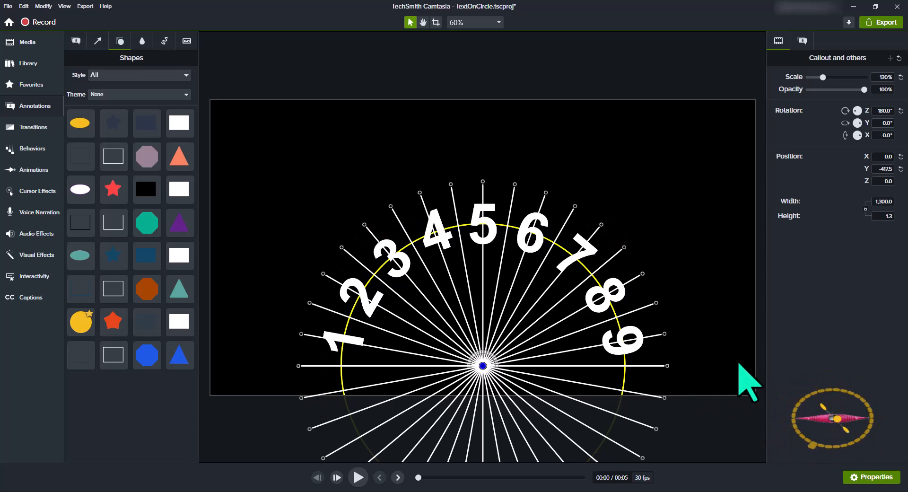
- Reattach the detached timeline to the main editor window and enlarge the canvas area above it
{"action": "key", "text": "alt+Tab"}
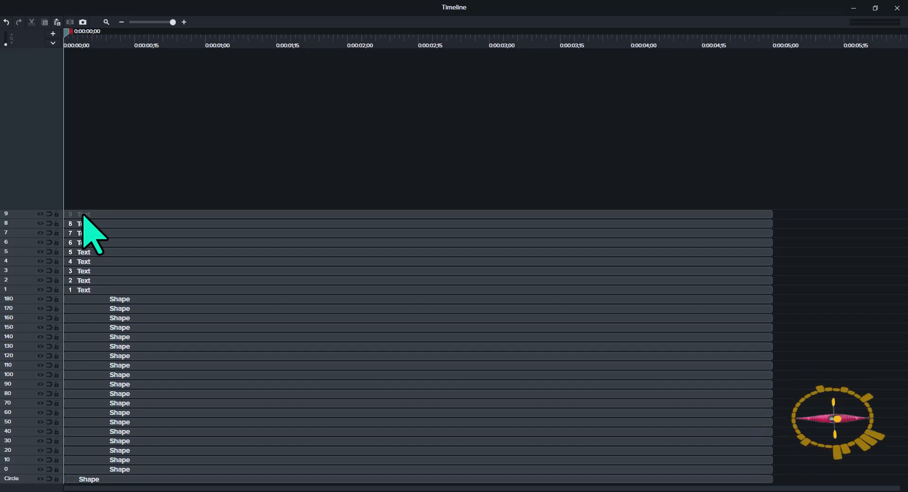
{"action": "key", "text": "ctrl+3"}
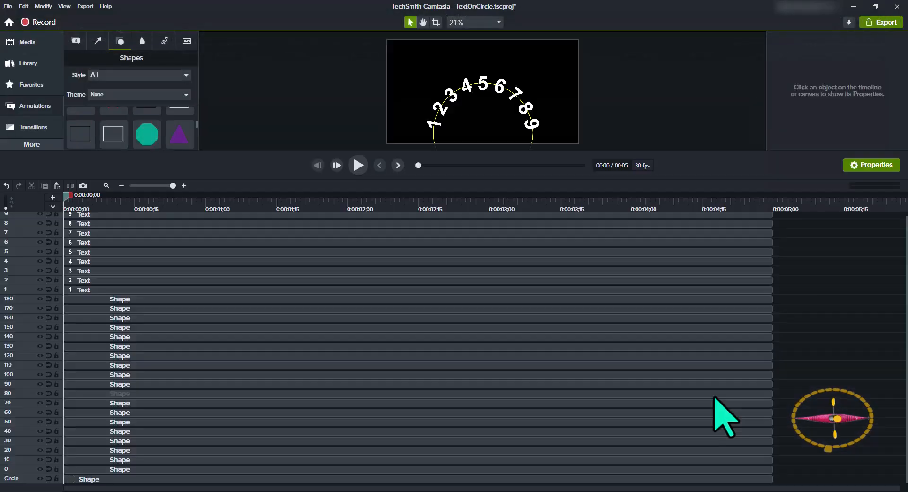
{"action": "left_click", "coordinate": [747, 151]}
{"action": "left_click_drag", "start_coordinate": [747, 151], "coordinate": [754, 295]}
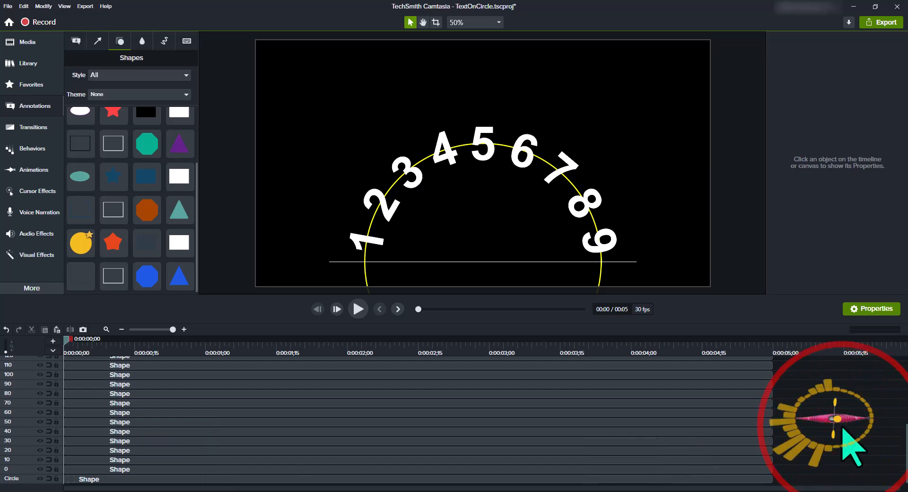
- Select all media on the timeline and locate the Text Circle Precision asset in the _Scratch library
{"action": "key", "text": "ctrl+a"}
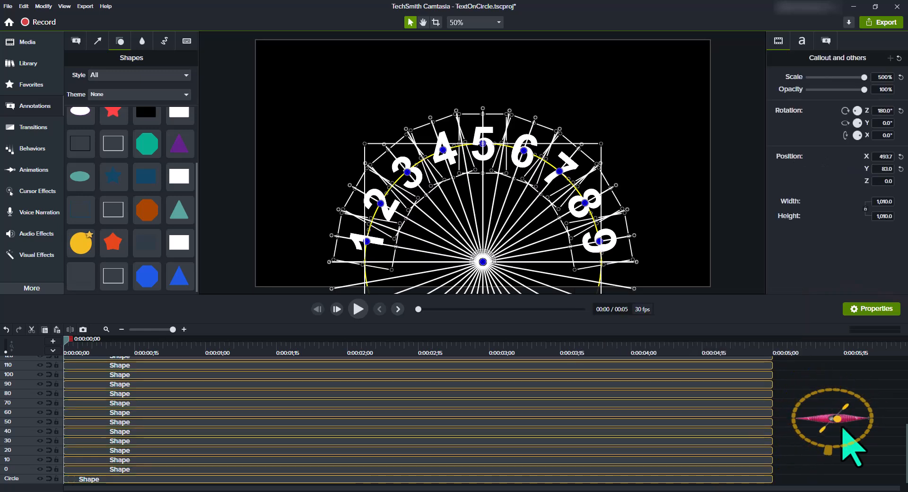
{"action": "key", "text": "r"}
{"action": "scroll", "coordinate": [121, 253], "scroll_direction": "down", "scroll_amount": 3}
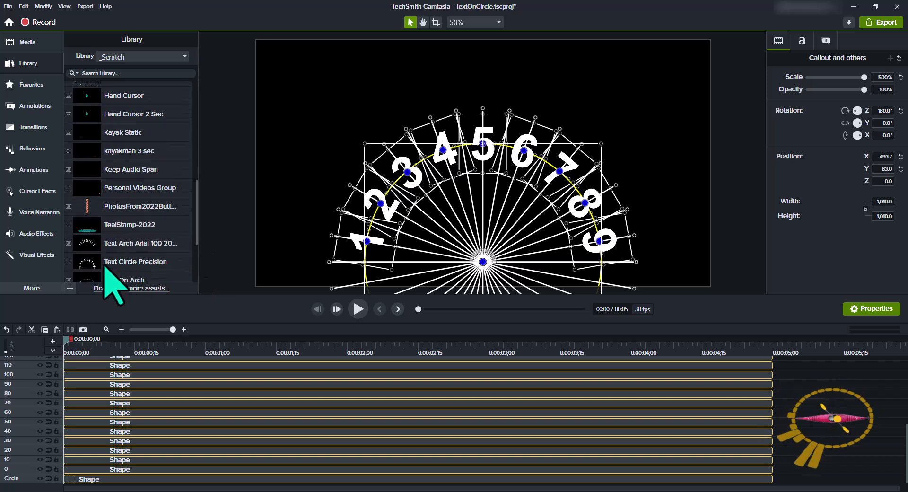
{"action": "left_click", "coordinate": [129, 263]}
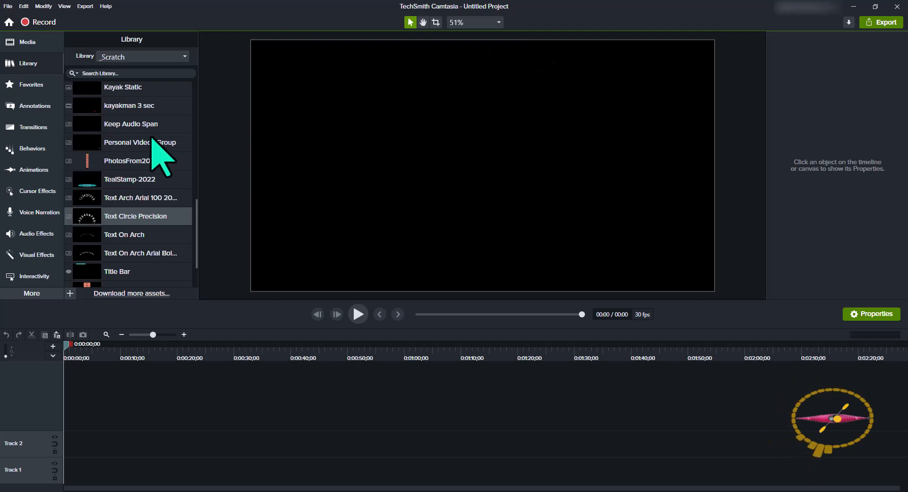
- Add the Text Circle Precision library asset to the untitled project's timeline at the playhead and fit the timeline zoom to it
{"action": "left_click", "coordinate": [152, 215]}
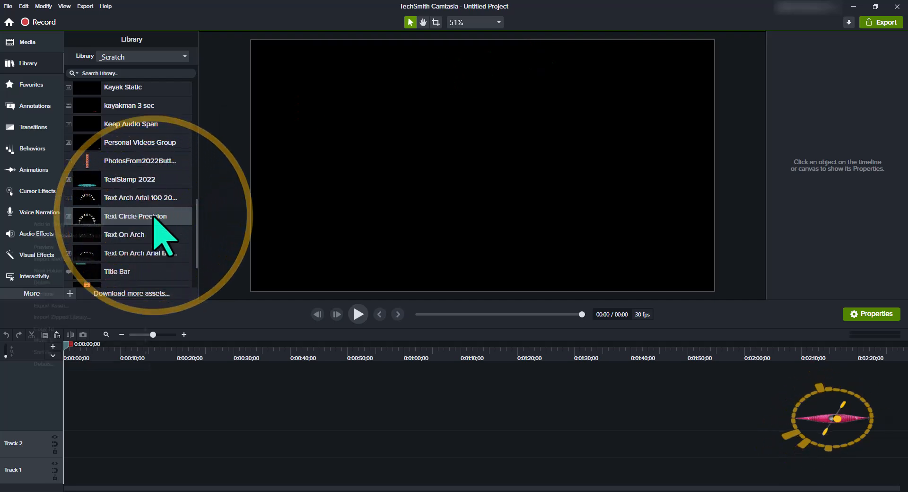
{"action": "right_click", "coordinate": [152, 215]}
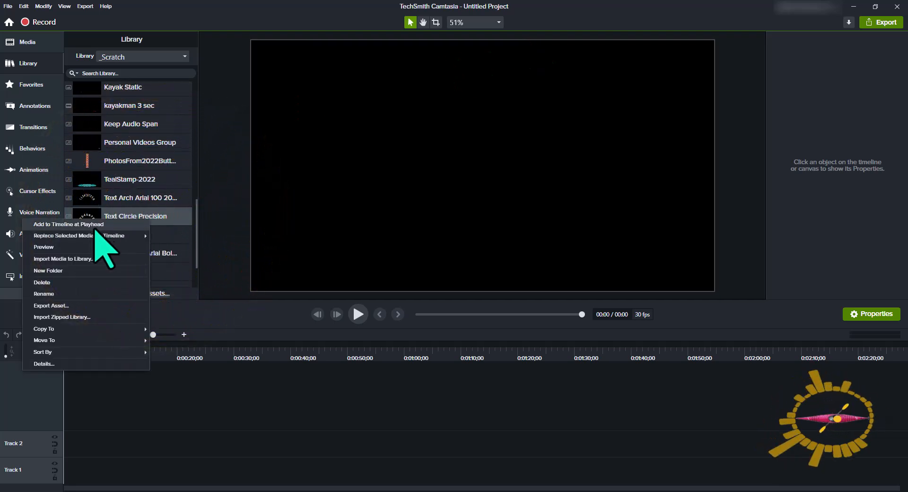
{"action": "left_click", "coordinate": [96, 223]}
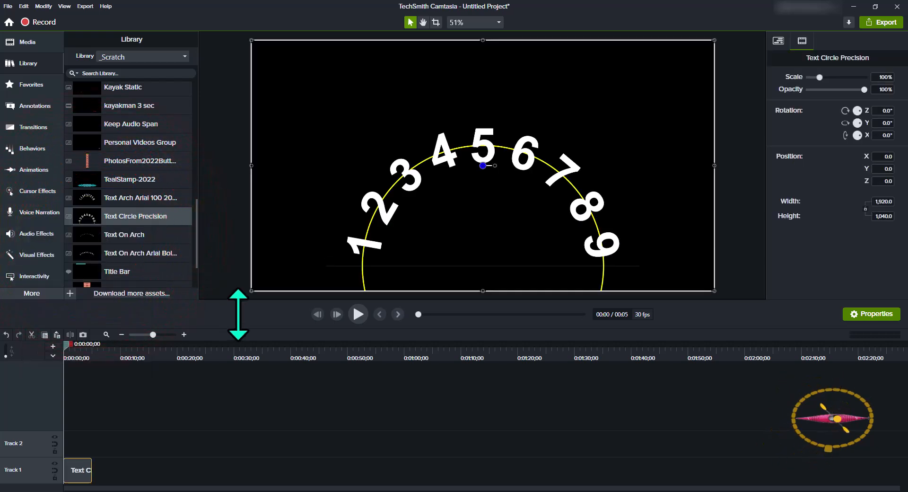
{"action": "key", "text": "ctrl+shift+7"}
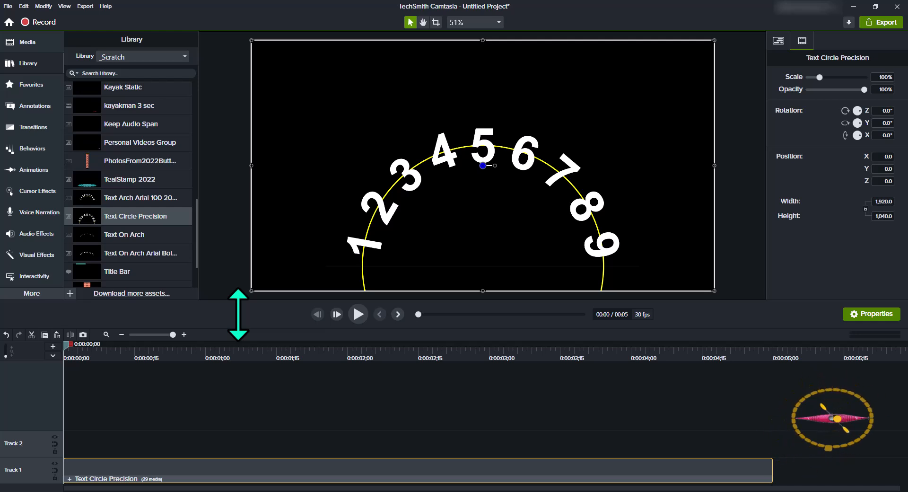
- Open the Text Circle Precision group, shrink its track heights and enlarge the timeline area to show more of its tracks
{"action": "key", "text": "ctrl+shift+g"}
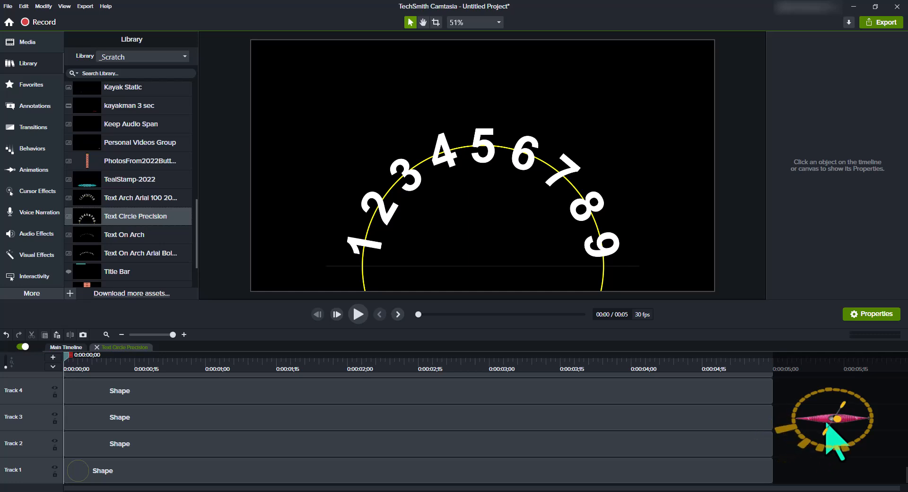
{"action": "key", "text": "alt+minus"}
{"action": "key", "text": "alt+minus"}
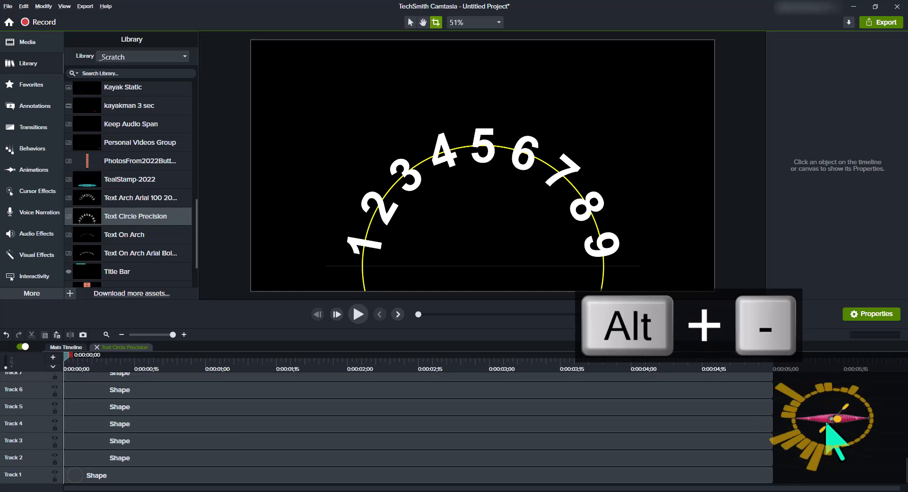
{"action": "key", "text": "alt+minus"}
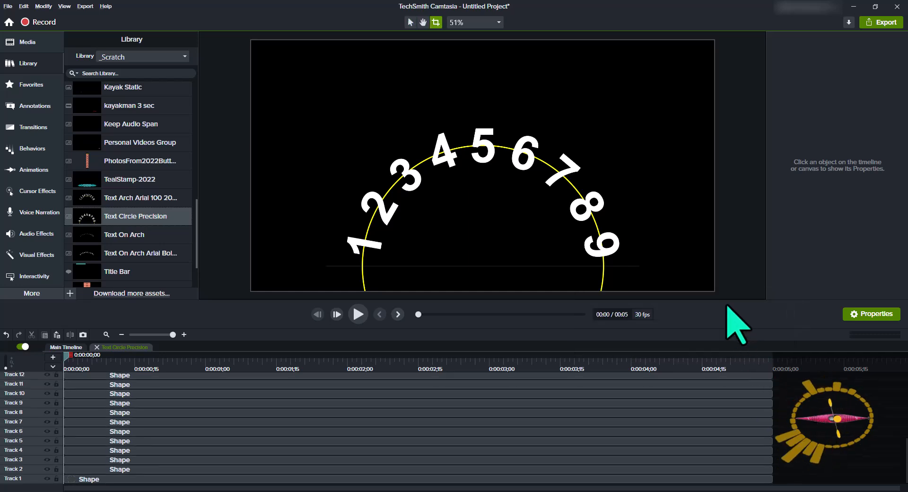
{"action": "left_click_drag", "start_coordinate": [746, 303], "coordinate": [762, 170]}
{"action": "left_click_drag", "start_coordinate": [760, 170], "coordinate": [760, 170]}
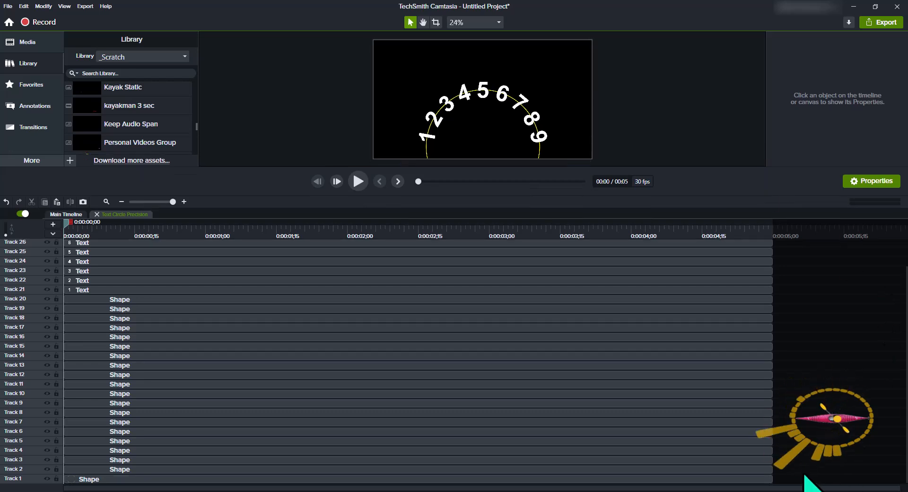
- Select the guide circle and all line shapes on Tracks 1 to 20 and set their opacity to 0%
{"action": "left_click_drag", "start_coordinate": [763, 475], "coordinate": [754, 475]}
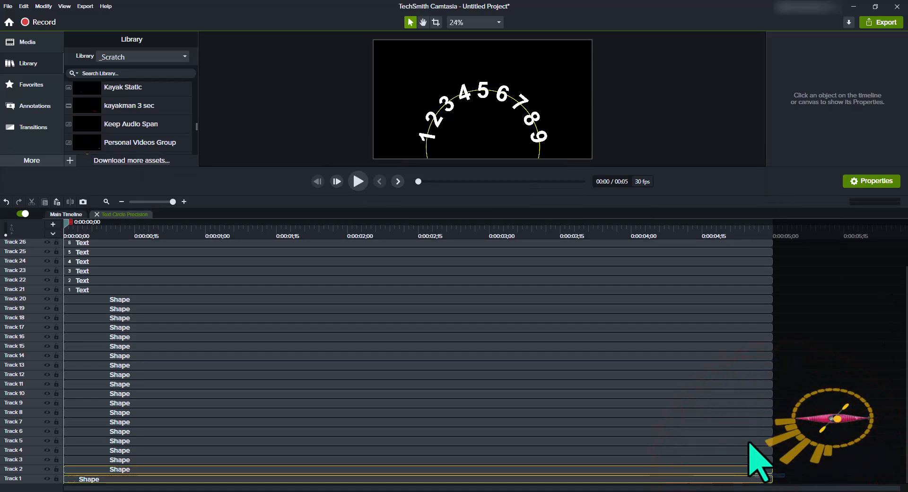
{"action": "left_click_drag", "start_coordinate": [748, 443], "coordinate": [717, 305]}
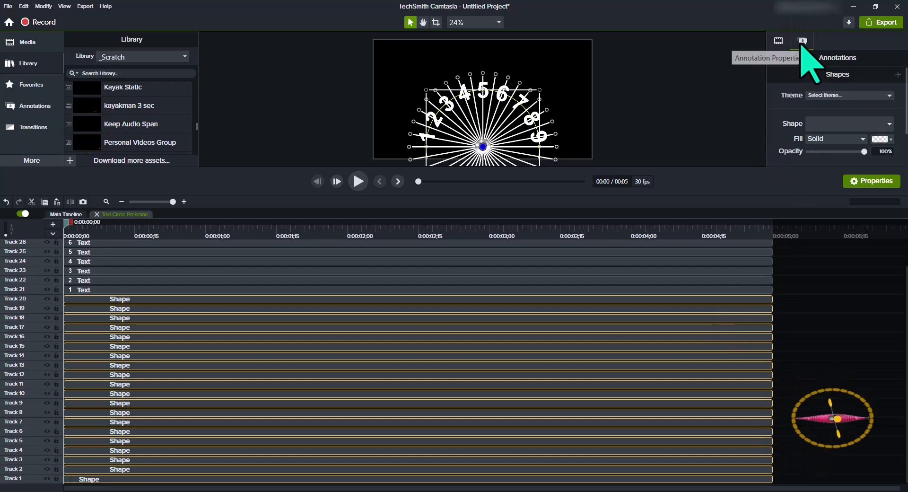
{"action": "left_click", "coordinate": [779, 40]}
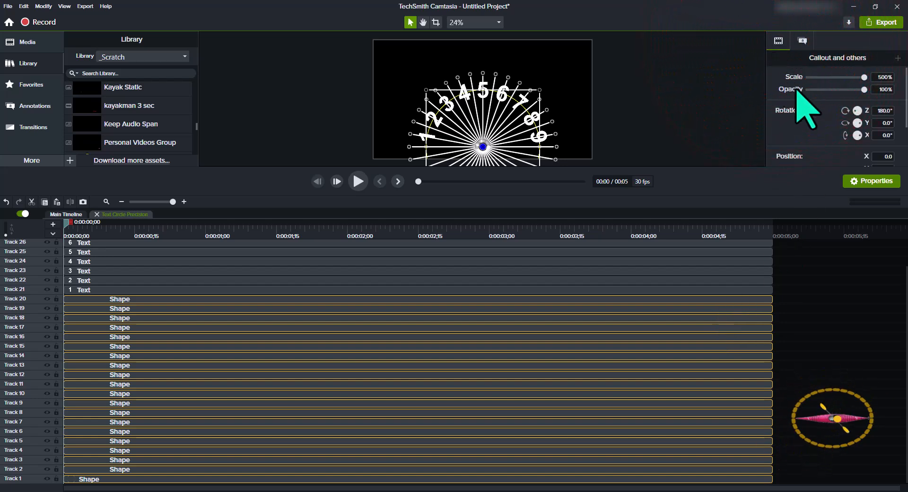
{"action": "left_click", "coordinate": [878, 90]}
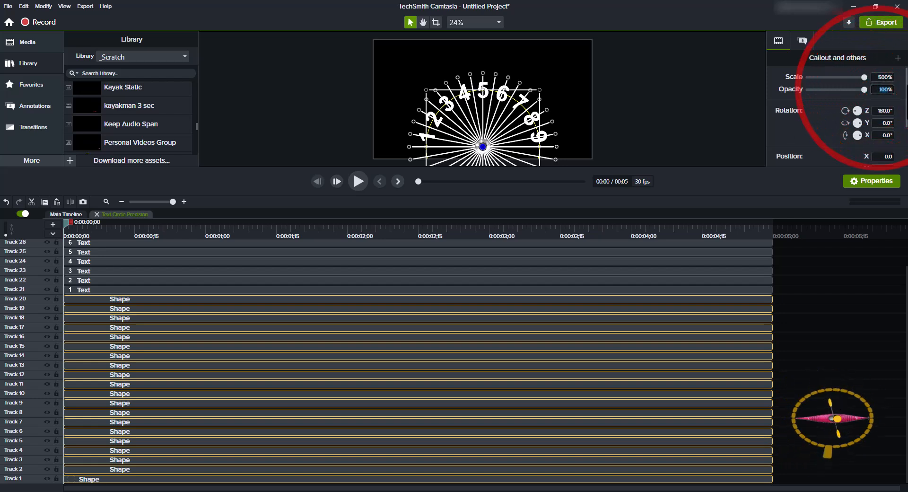
{"action": "type", "text": "0%"}
{"action": "key", "text": "Tab"}
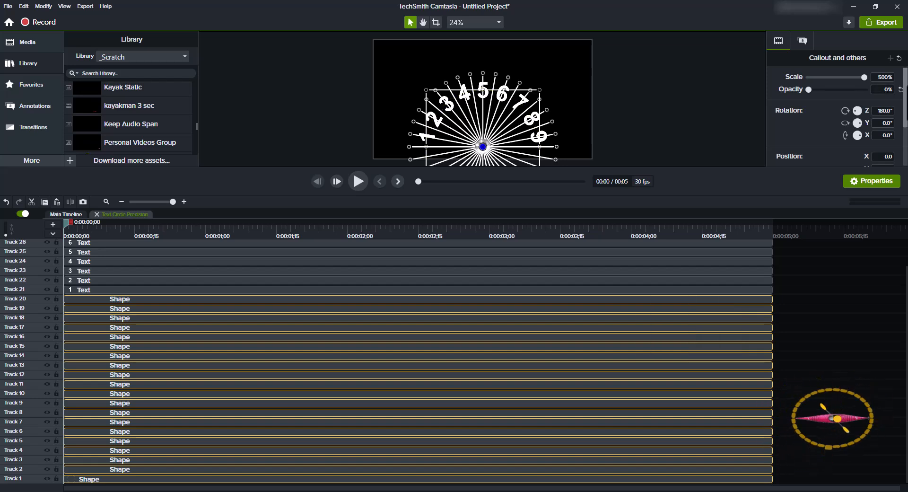
{"action": "left_click", "coordinate": [817, 345]}
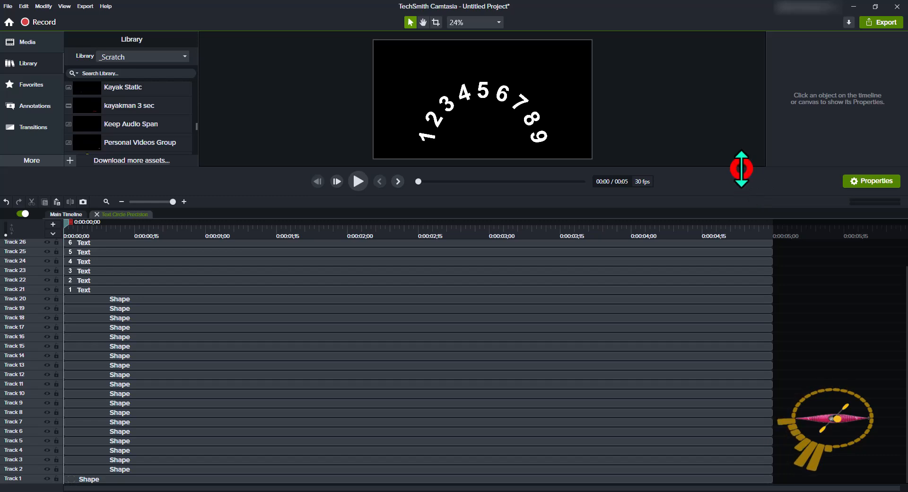
- Enlarge the canvas area and close the opened Text Circle Precision group
{"action": "left_click_drag", "start_coordinate": [741, 169], "coordinate": [747, 296]}
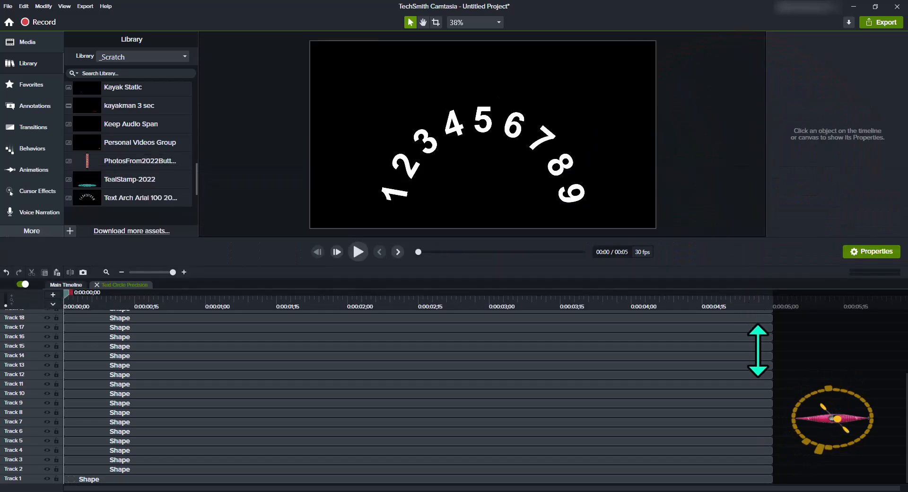
{"action": "left_click_drag", "start_coordinate": [758, 350], "coordinate": [756, 362]}
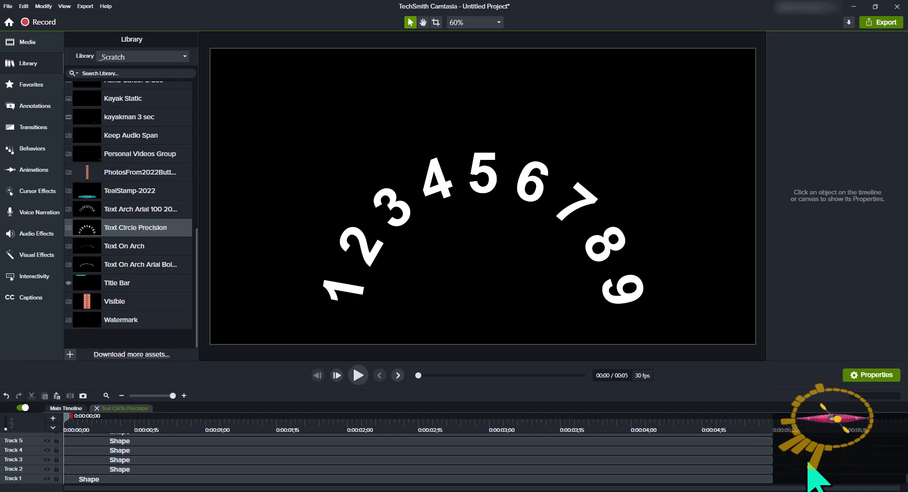
{"action": "key", "text": "ctrl+shift+u"}
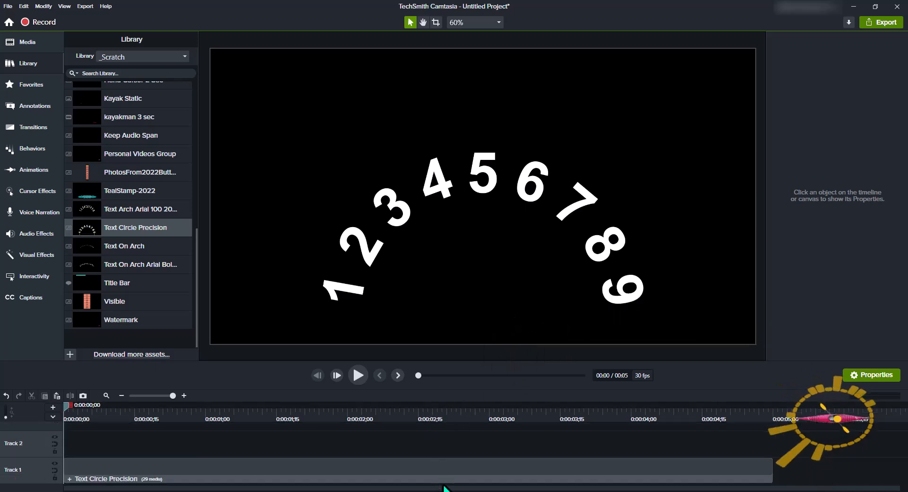
- Resize the Text Circle Precision group to its visible size and move it to about X -421.7, Y 130
{"action": "left_click", "coordinate": [471, 478]}
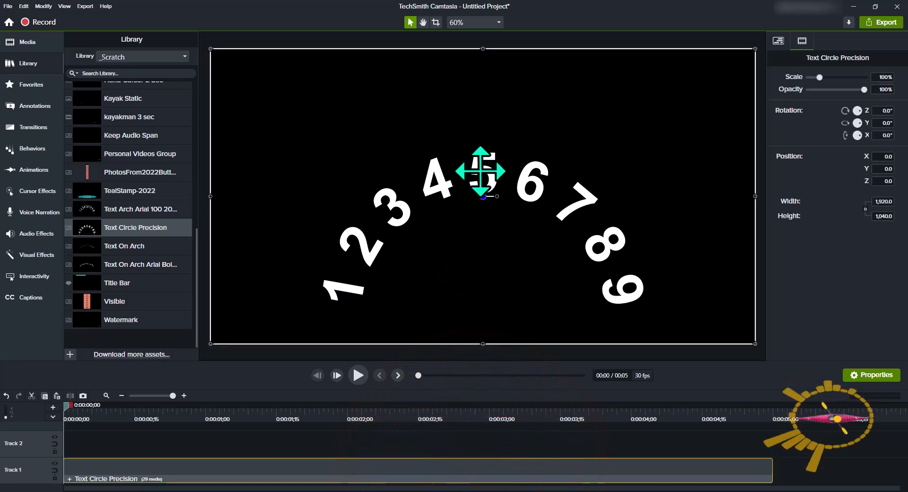
{"action": "right_click", "coordinate": [519, 473]}
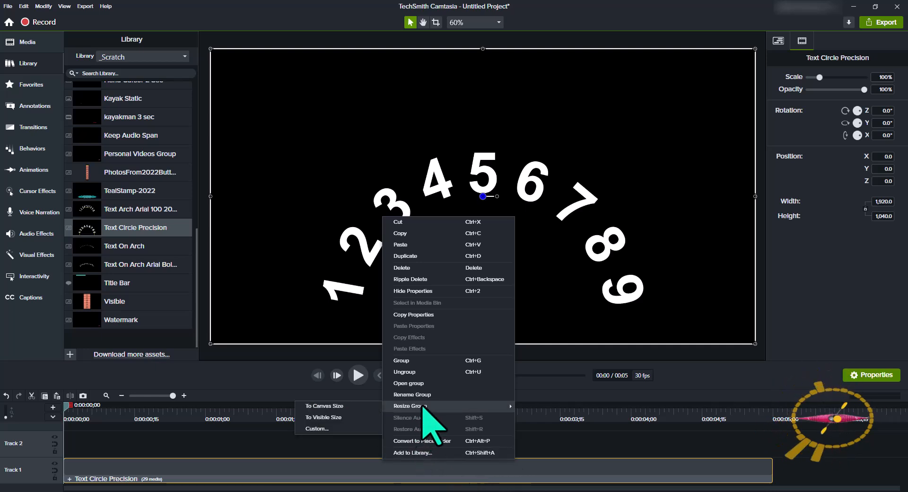
{"action": "left_click", "coordinate": [349, 418]}
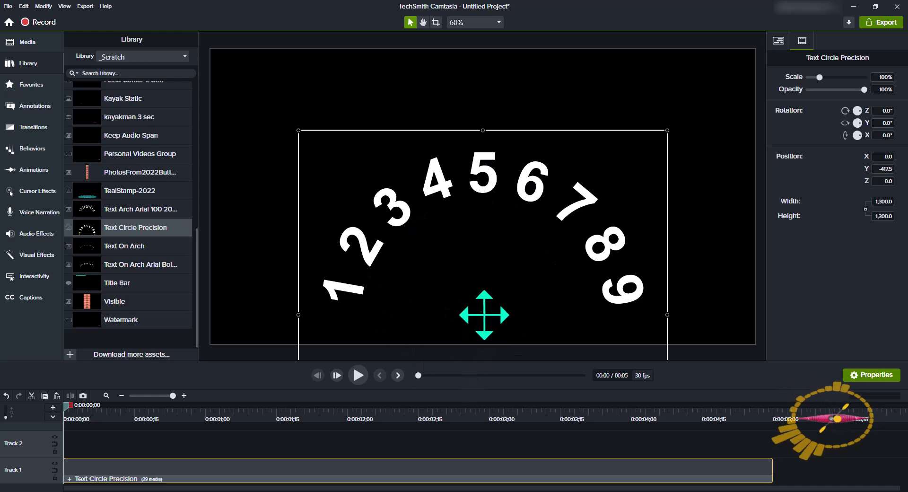
{"action": "left_click_drag", "start_coordinate": [484, 315], "coordinate": [365, 160]}
{"action": "left_click", "coordinate": [747, 352]}
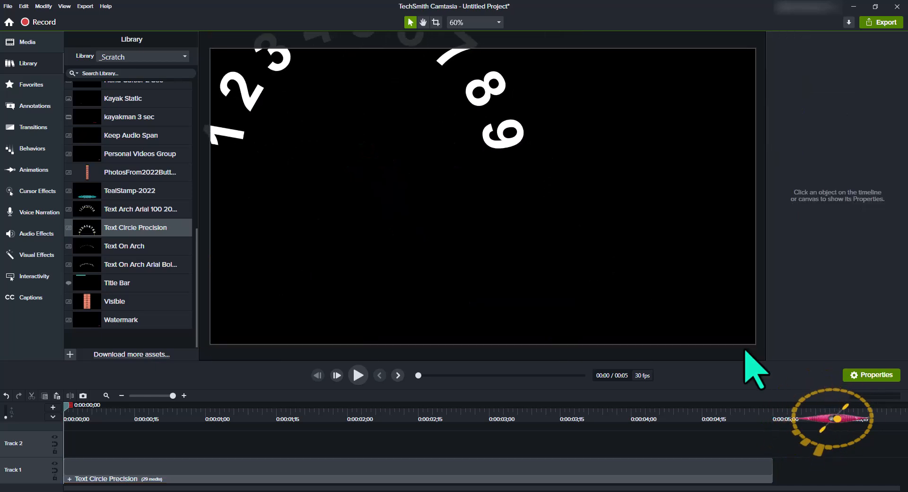
- Show the shape annotations of all styles and add the favorite yellow circle to the timeline at the playhead
{"action": "key", "text": "n"}
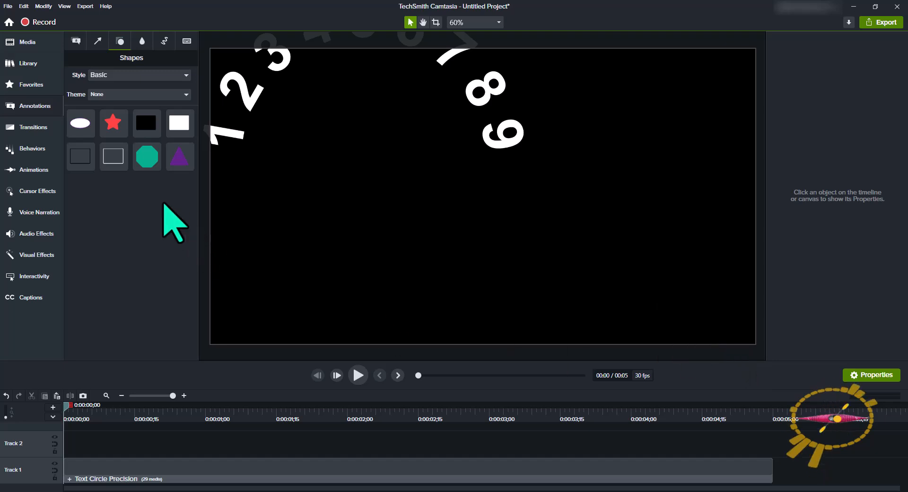
{"action": "left_click", "coordinate": [138, 75]}
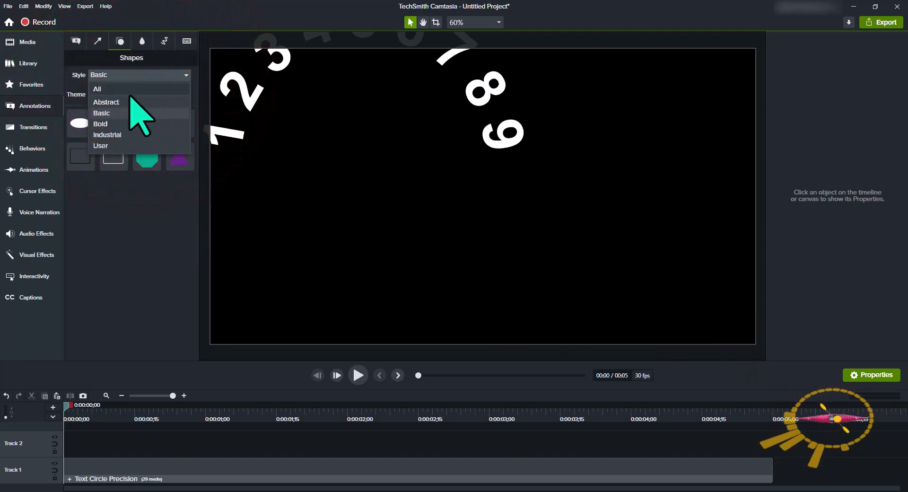
{"action": "left_click", "coordinate": [132, 91]}
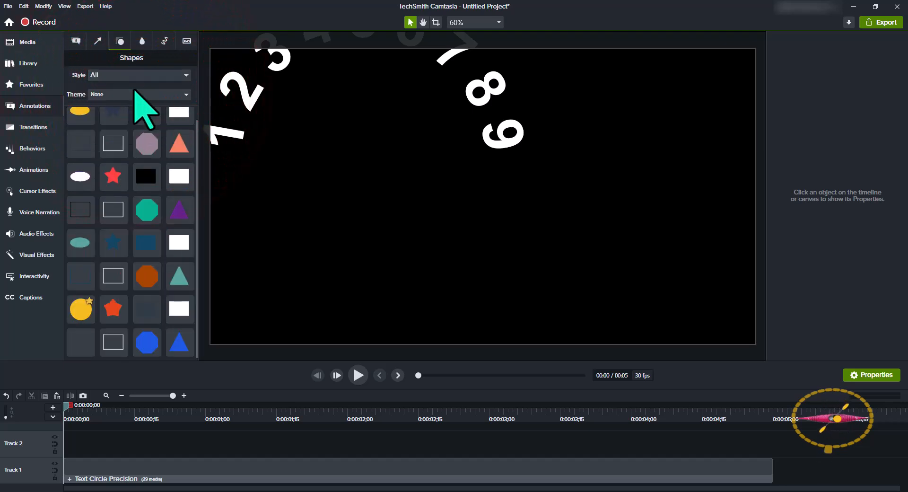
{"action": "right_click", "coordinate": [78, 308]}
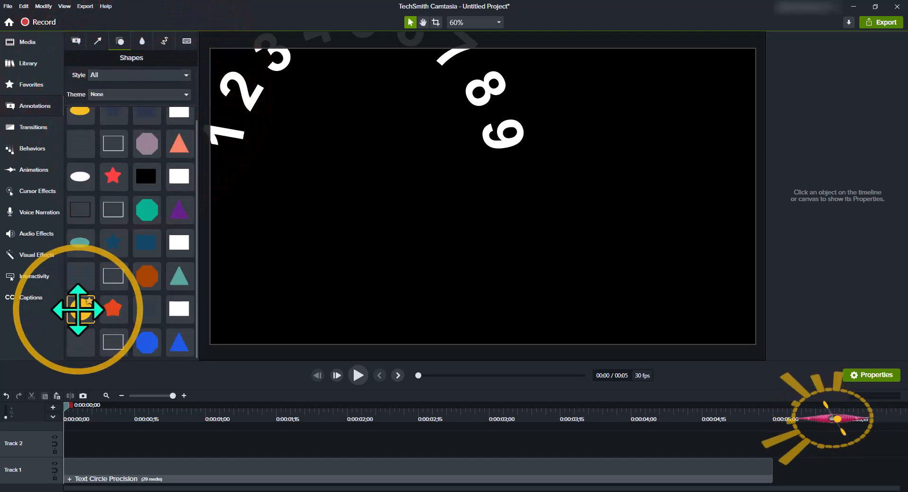
{"action": "left_click", "coordinate": [109, 318]}
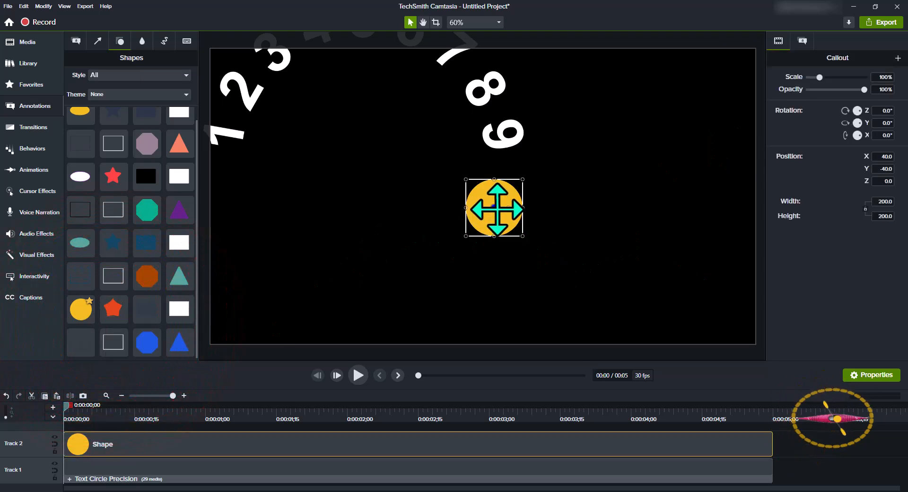
- Move the yellow circle to about X -309.4, Y -269.5 and scale it to about 303%
{"action": "mouse_move", "coordinate": [493, 207]}
{"action": "left_mouse_down"}
{"action": "mouse_move", "coordinate": [391, 273]}
{"action": "mouse_move", "coordinate": [491, 218]}
{"action": "left_mouse_up"}
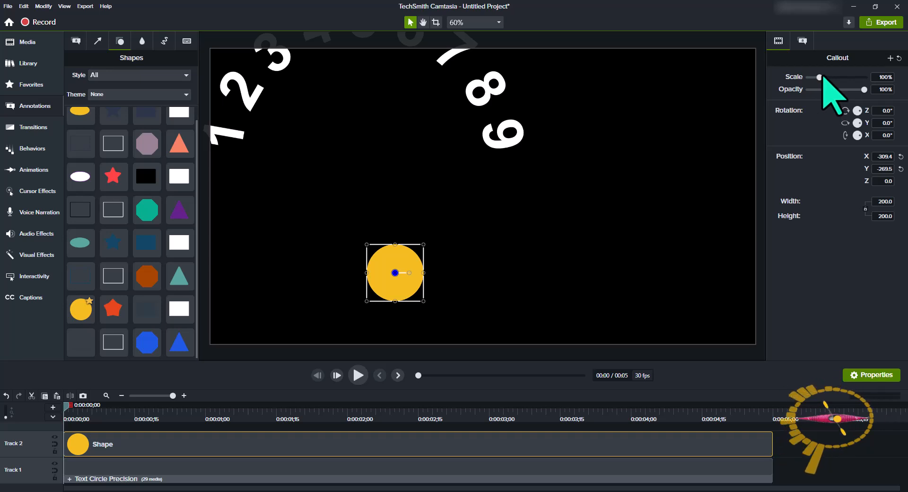
{"action": "left_click_drag", "start_coordinate": [819, 77], "coordinate": [842, 77]}
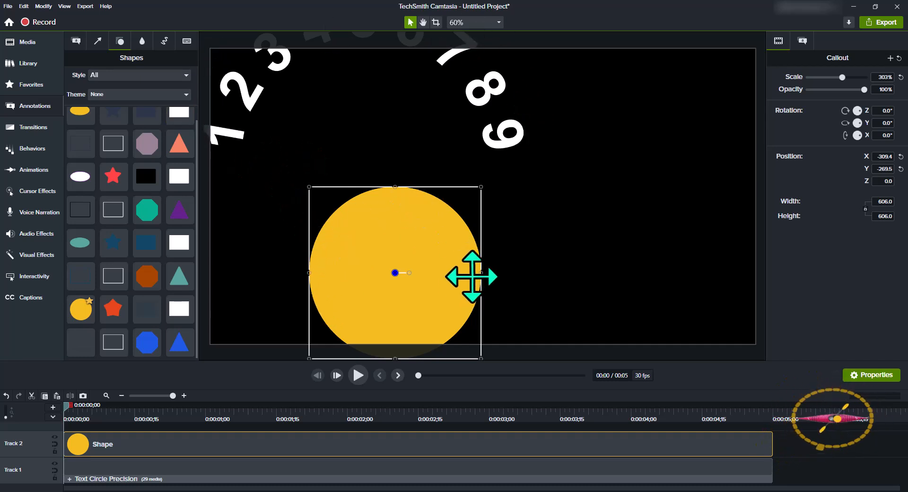
- Center the Text Circle Precision group on the yellow circle at X -309.4, Y -269.5 and scale it down to 74%
{"action": "left_click", "coordinate": [542, 472]}
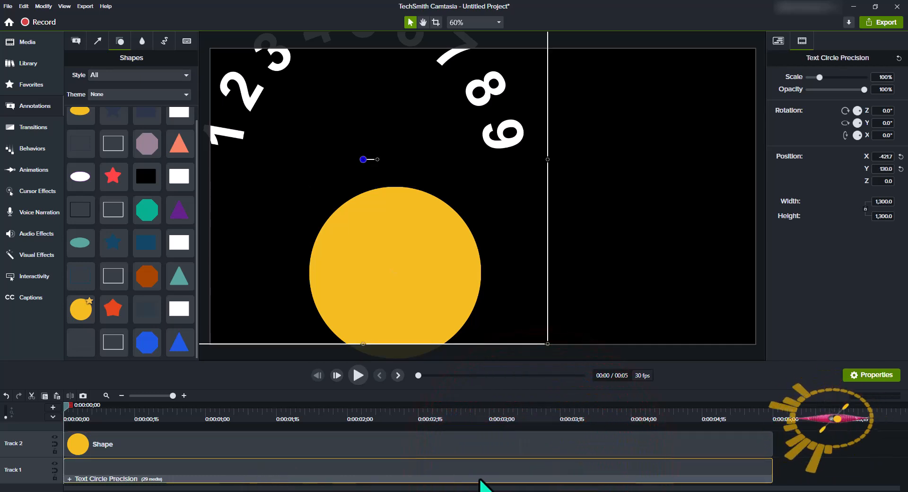
{"action": "left_click_drag", "start_coordinate": [362, 161], "coordinate": [401, 279]}
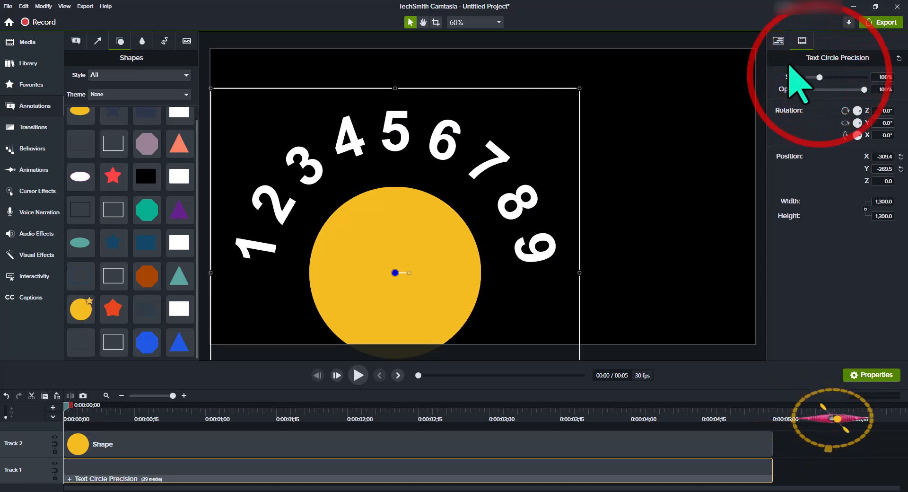
{"action": "key", "text": "Left"}
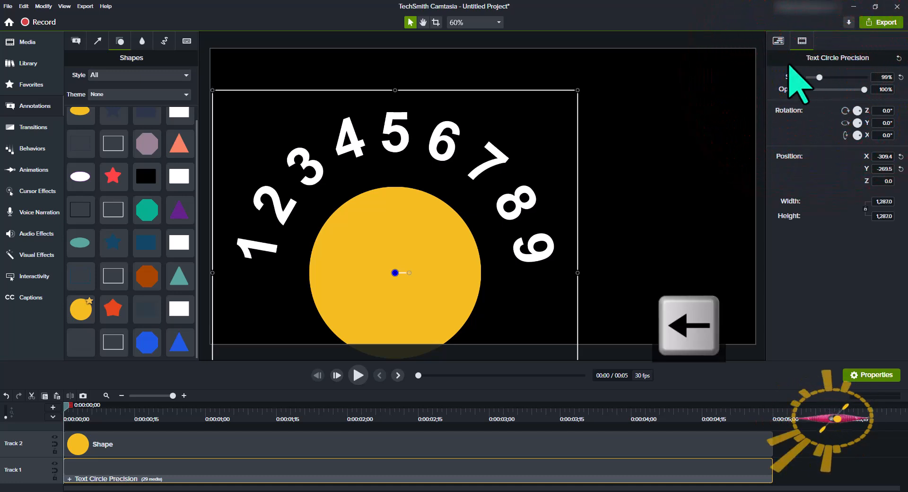
{"action": "key", "text": "Left"}
{"action": "key", "text": "Left"}
{"action": "key", "text": "Left"}
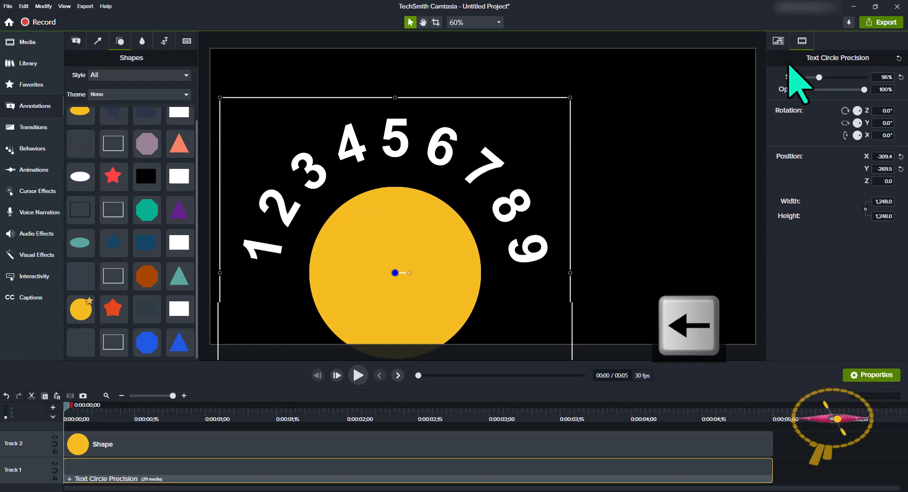
{"action": "key", "text": "Left"}
{"action": "key", "text": "Left"}
{"action": "key", "text": "Left"}
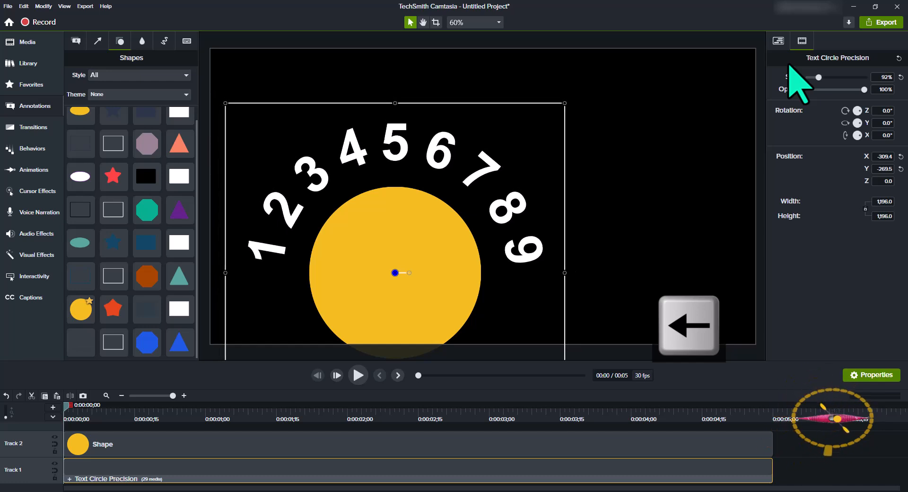
{"action": "key", "text": "Left"}
{"action": "key", "text": "Left"}
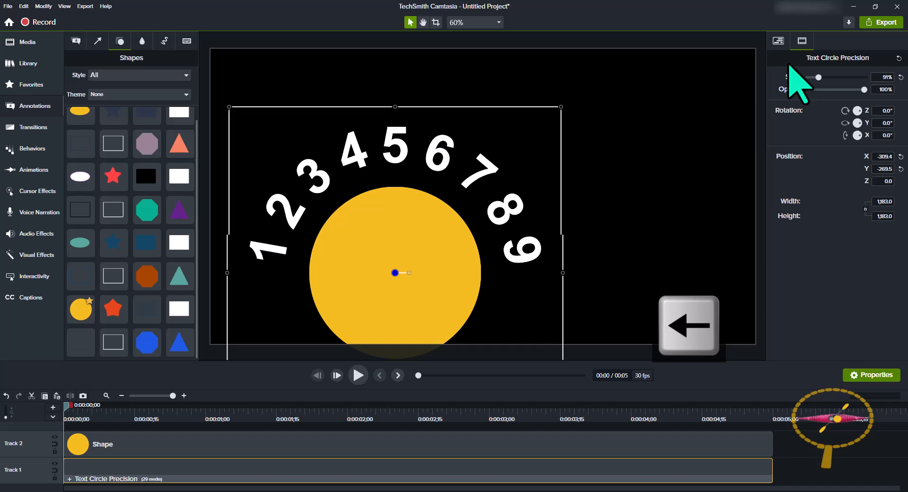
{"action": "key", "text": "Left"}
{"action": "key", "text": "Left"}
{"action": "key", "text": "Left"}
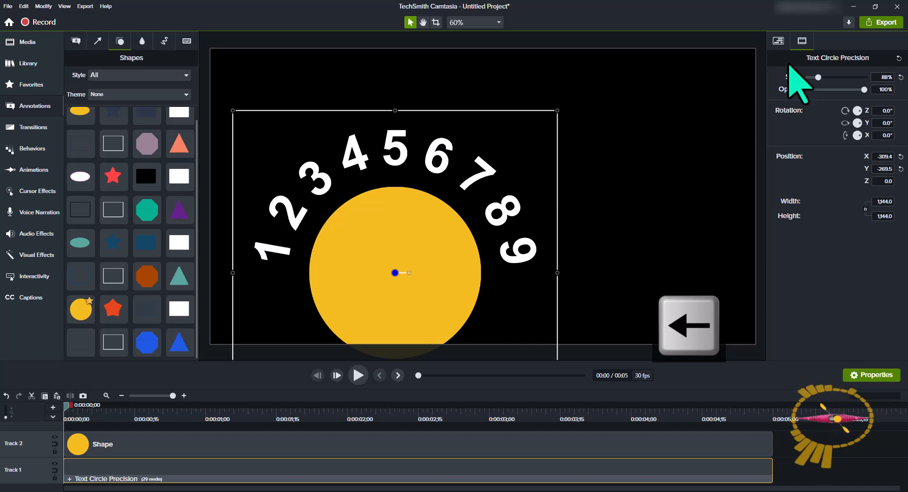
{"action": "key", "text": "Left"}
{"action": "key", "text": "Left"}
{"action": "key", "text": "Left"}
{"action": "key", "text": "Left"}
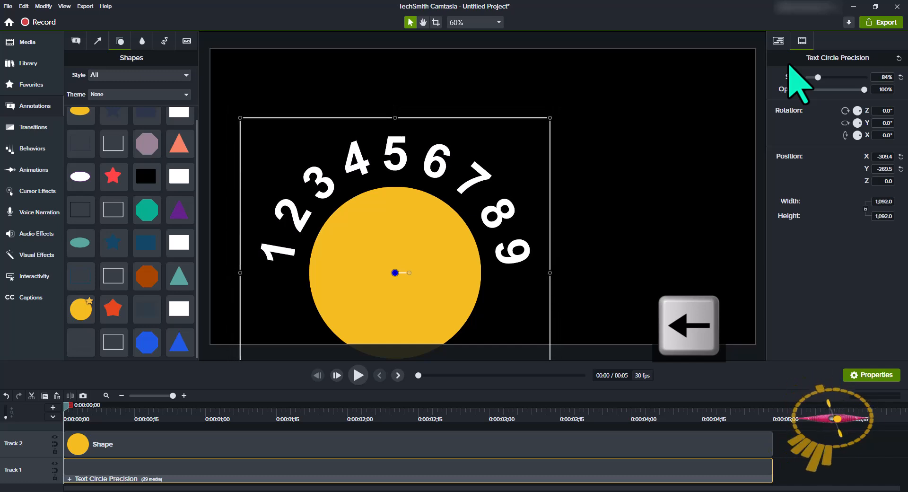
{"action": "key", "text": "Left"}
{"action": "key", "text": "Left"}
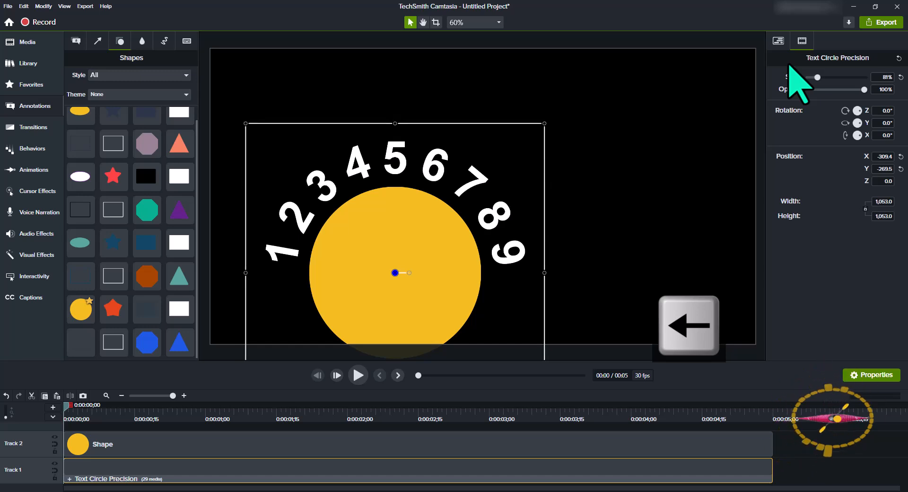
{"action": "key", "text": "Left"}
{"action": "key", "text": "Left"}
{"action": "key", "text": "Left"}
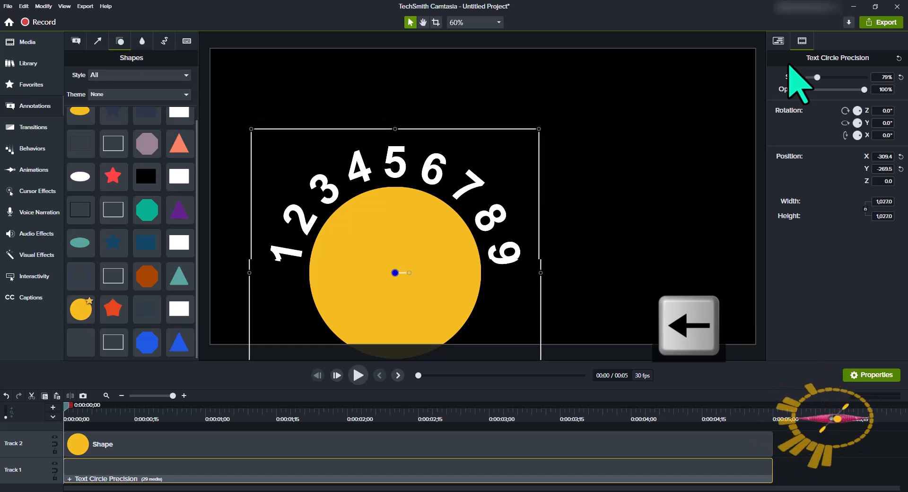
{"action": "key", "text": "Left"}
{"action": "key", "text": "Left"}
{"action": "key", "text": "Left"}
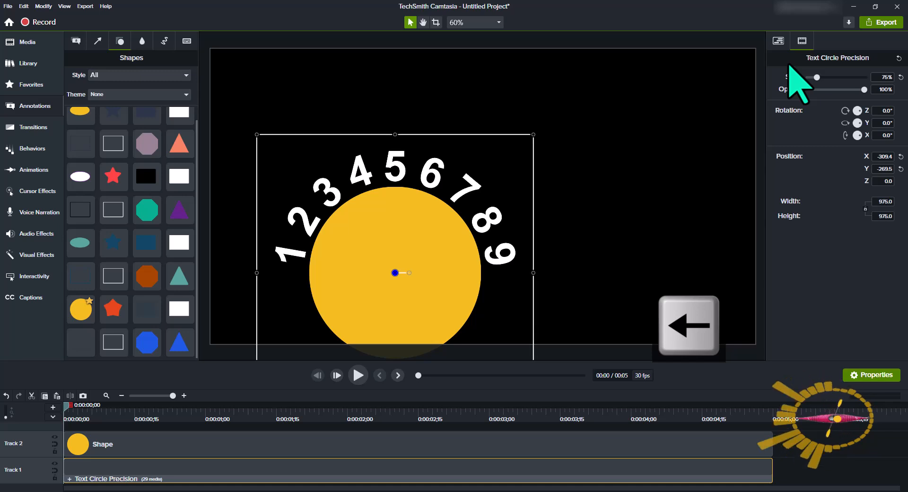
{"action": "key", "text": "Left"}
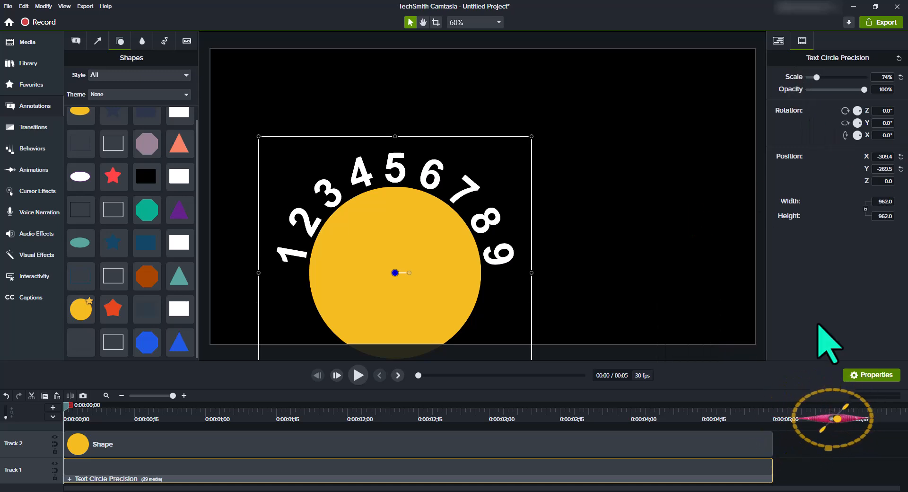
- Group the curved numbers with the yellow circle and move the new group to about X -159, Y -163.3
{"action": "left_click", "coordinate": [825, 443]}
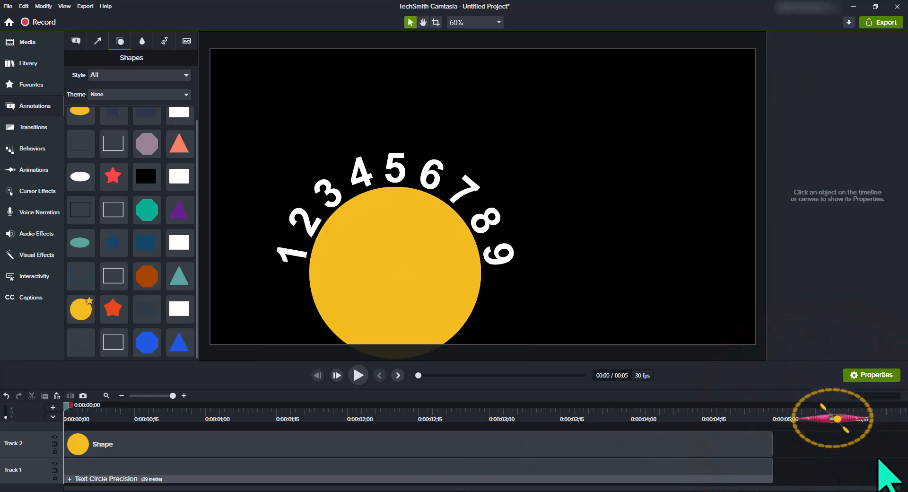
{"action": "key", "text": "ctrl+a"}
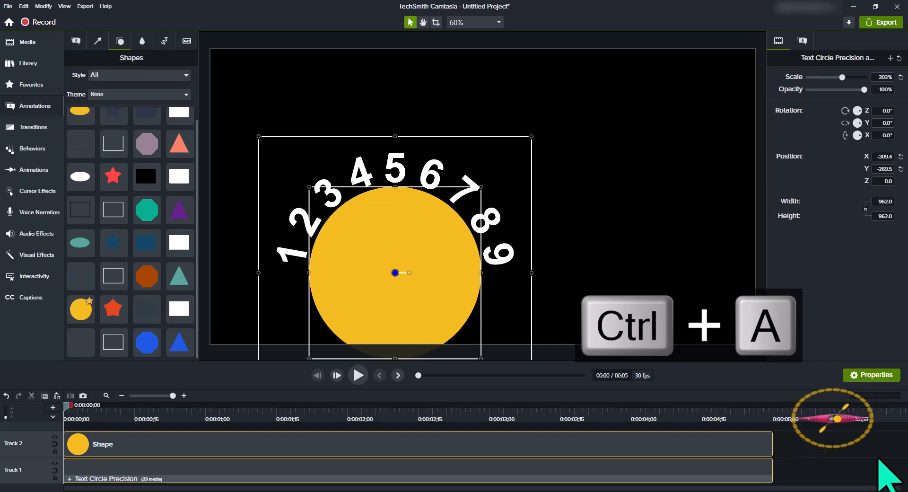
{"action": "key", "text": "ctrl+g"}
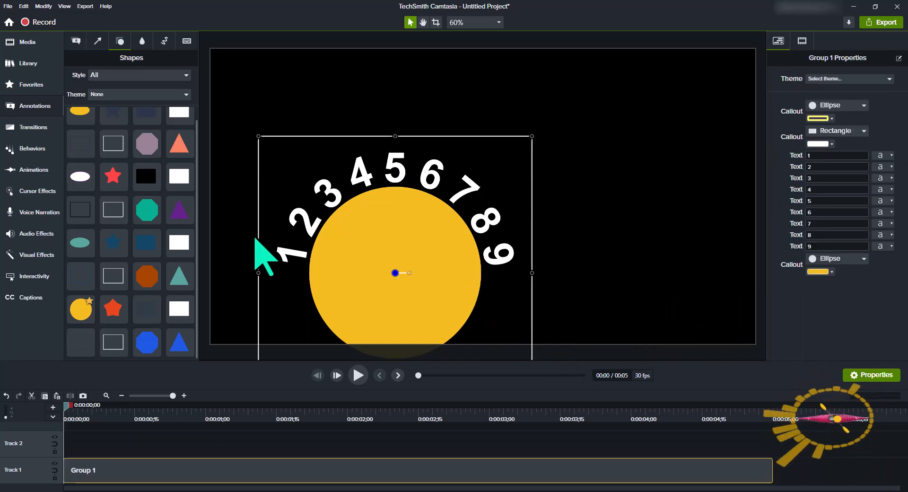
{"action": "left_click_drag", "start_coordinate": [394, 272], "coordinate": [438, 240]}
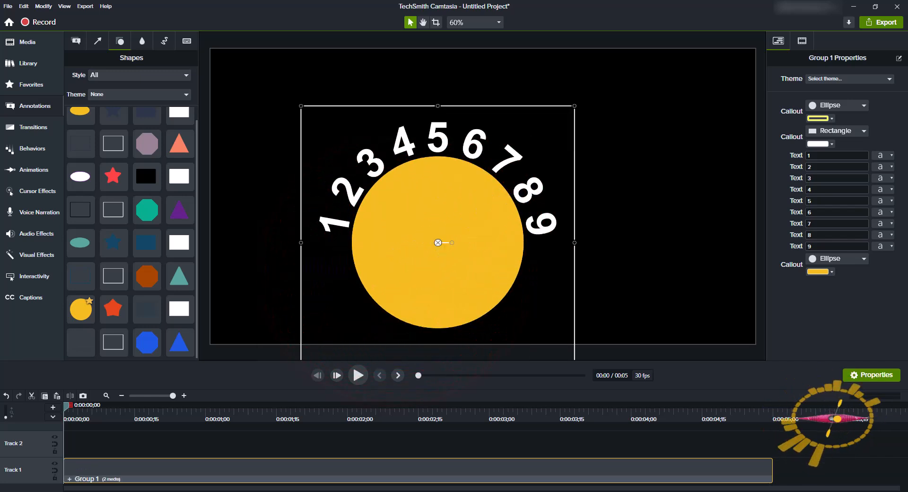
{"action": "left_click", "coordinate": [803, 41]}
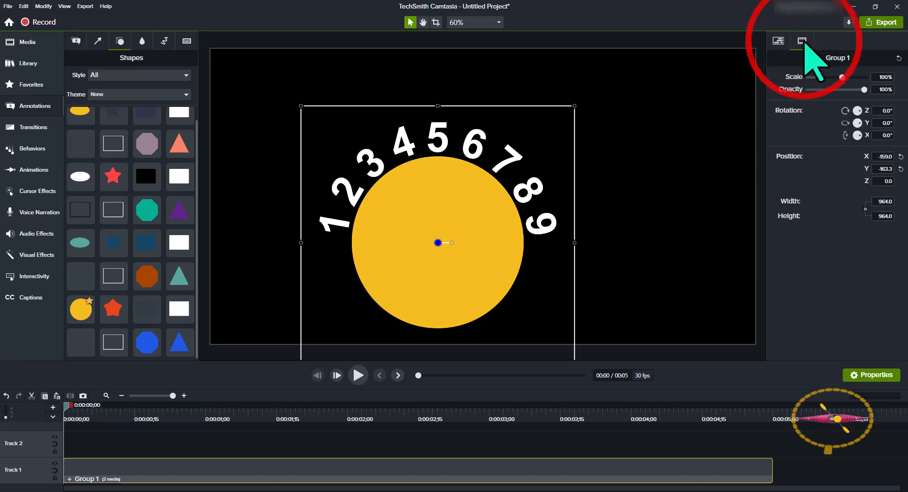
{"action": "left_click_drag", "start_coordinate": [820, 77], "coordinate": [824, 78]}
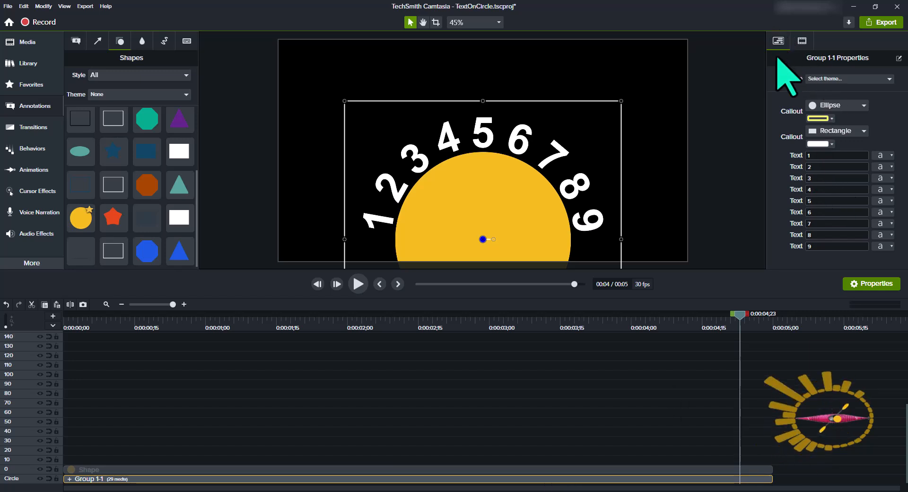
- Replace the first five characters of the curved text, 1 to 5, with the letters k, a, y, a, k
{"action": "left_click", "coordinate": [818, 155]}
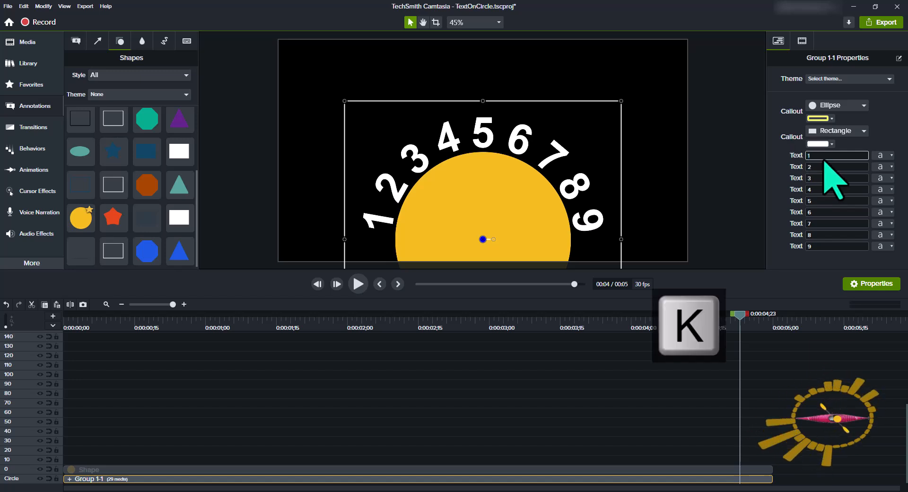
{"action": "key", "text": "Tab"}
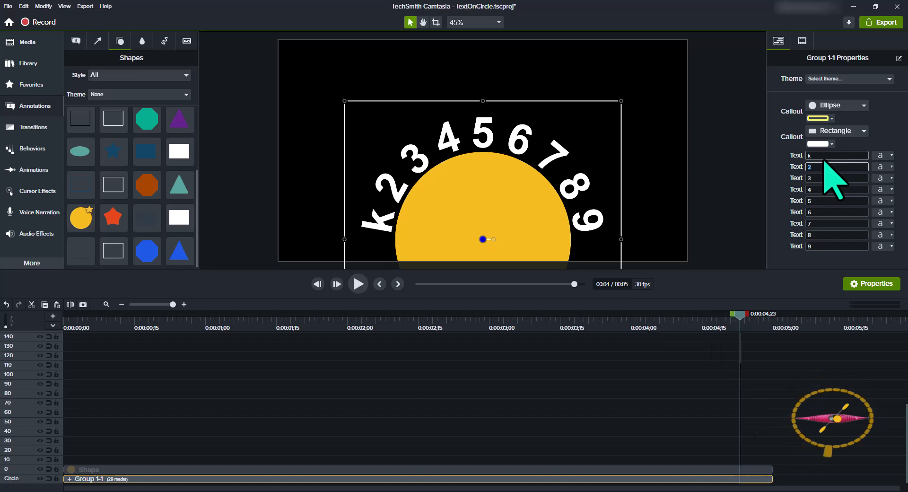
{"action": "key", "text": "Tab"}
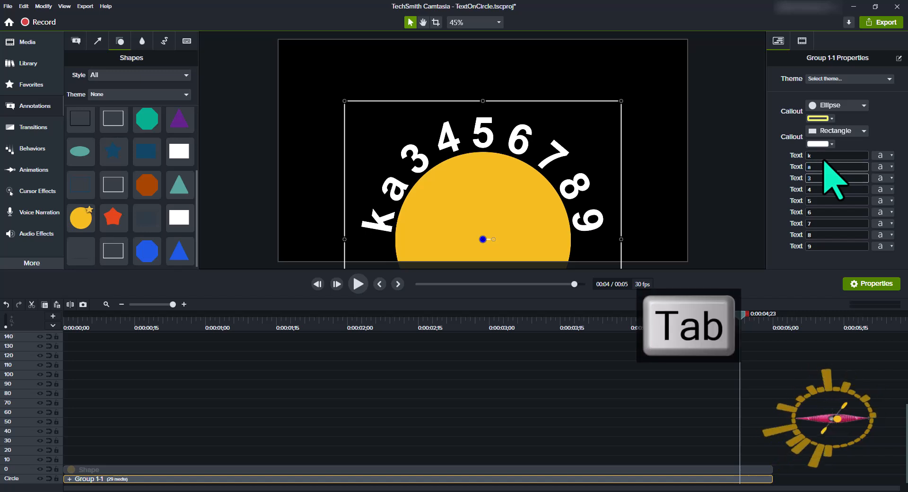
{"action": "type", "text": "y"}
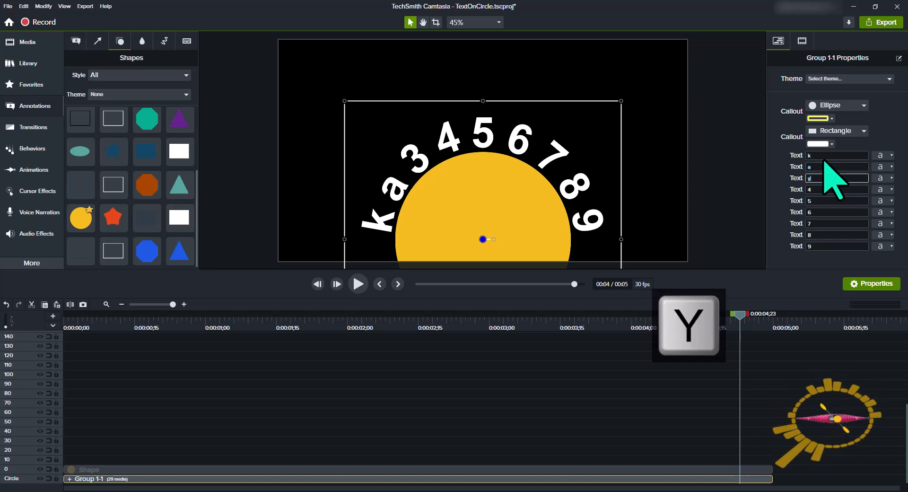
{"action": "key", "text": "Tab"}
{"action": "type", "text": "a"}
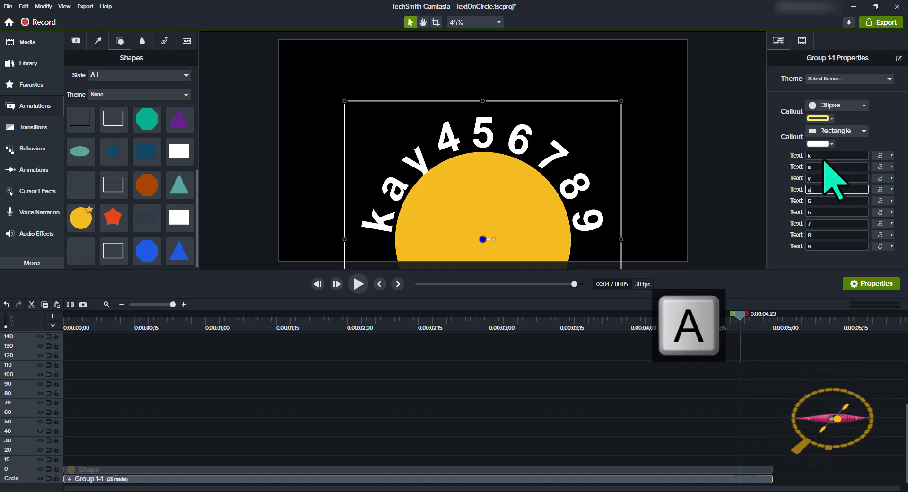
{"action": "key", "text": "Tab"}
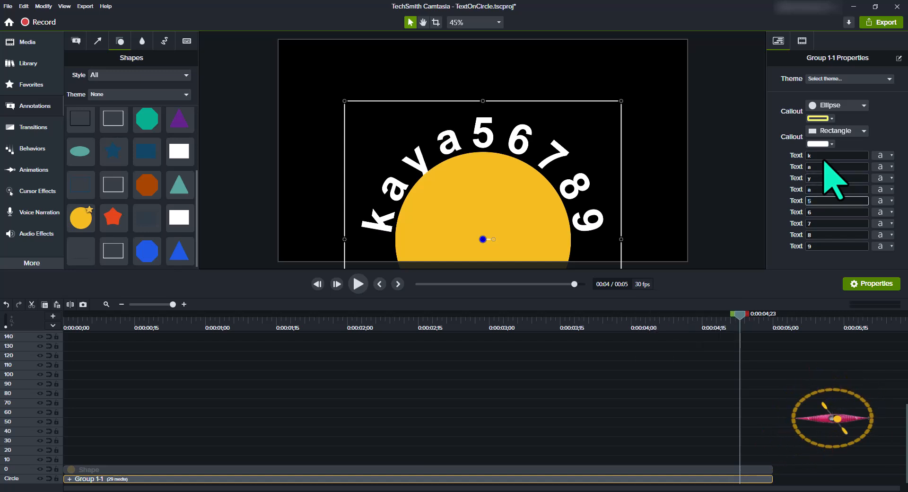
{"action": "type", "text": "k"}
{"action": "key", "text": "Tab"}
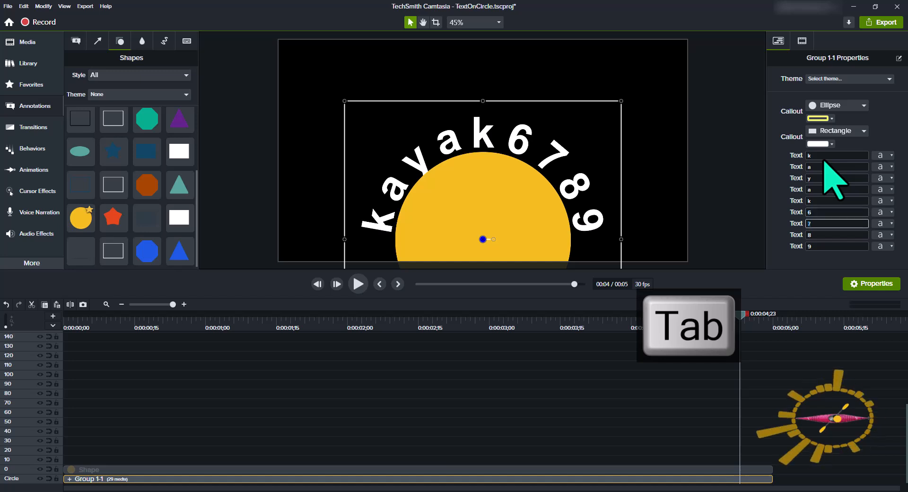
- Replace the curved characters 6, 7 and 8 with m, a, n and clear the ninth character
{"action": "type", "text": "m"}
{"action": "key", "text": "Tab"}
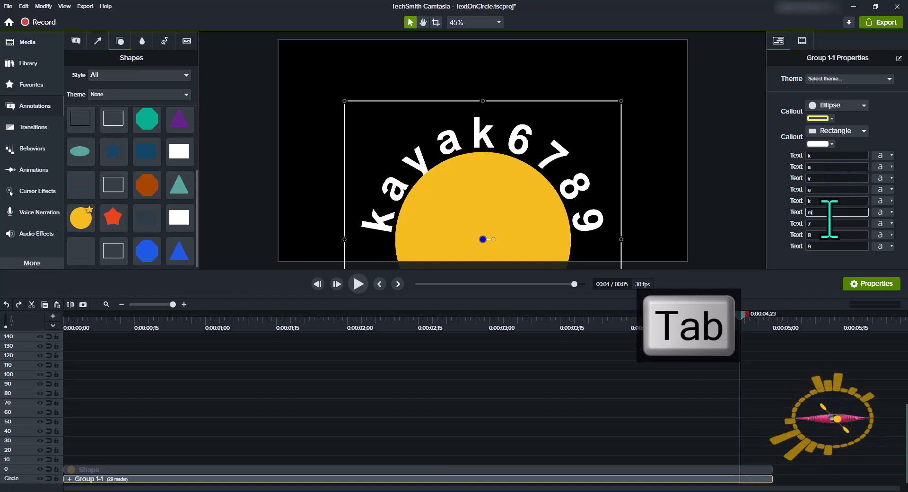
{"action": "type", "text": "a"}
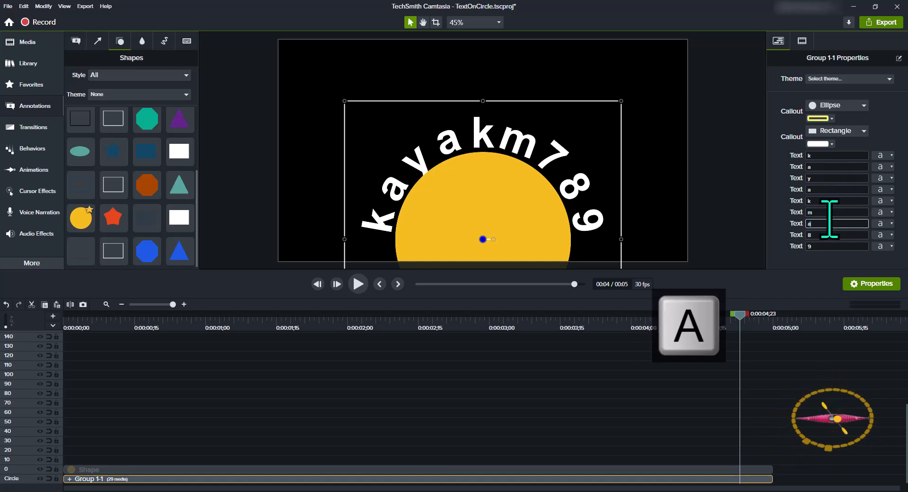
{"action": "key", "text": "Tab"}
{"action": "type", "text": "n"}
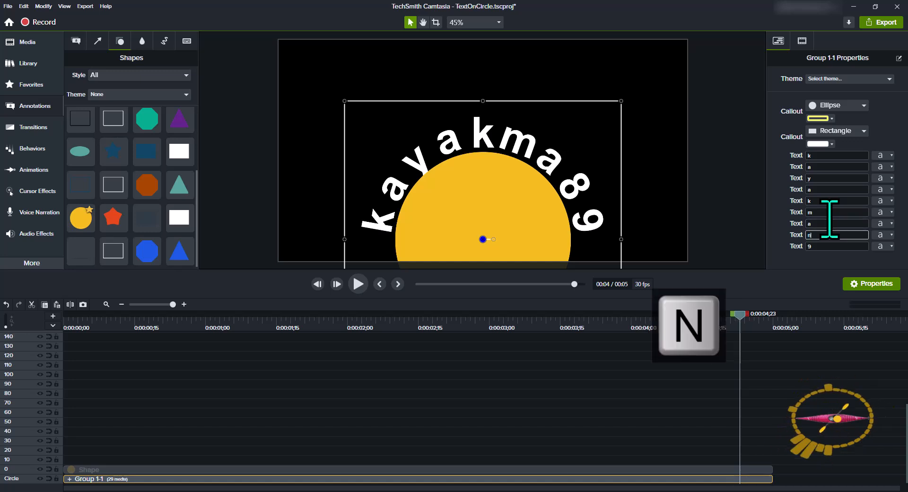
{"action": "key", "text": "Tab"}
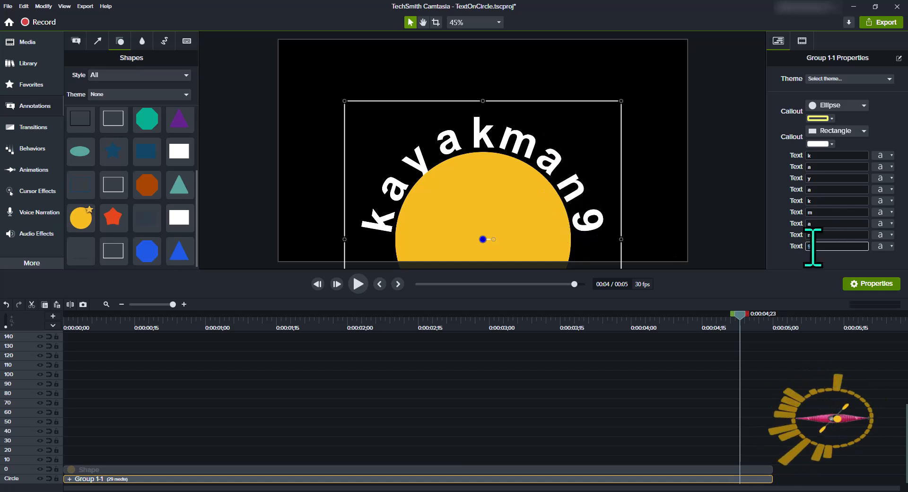
{"action": "key", "text": "Delete"}
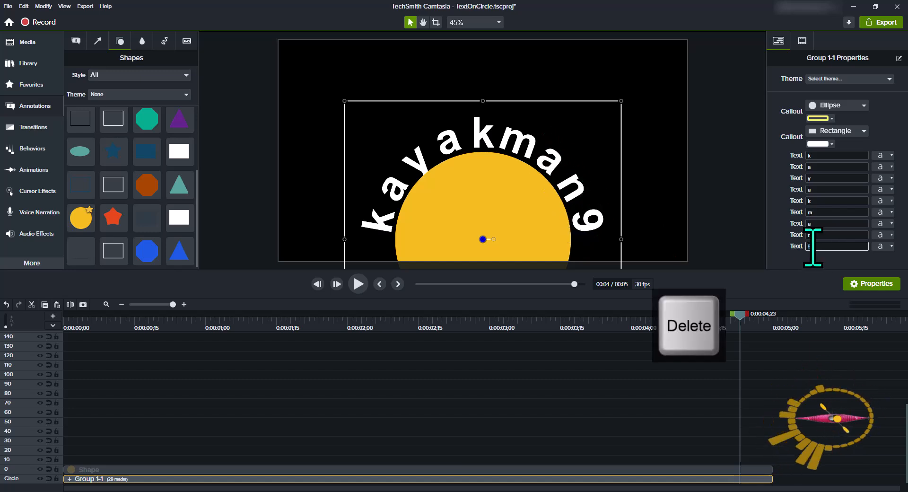
{"action": "key", "text": "Tab"}
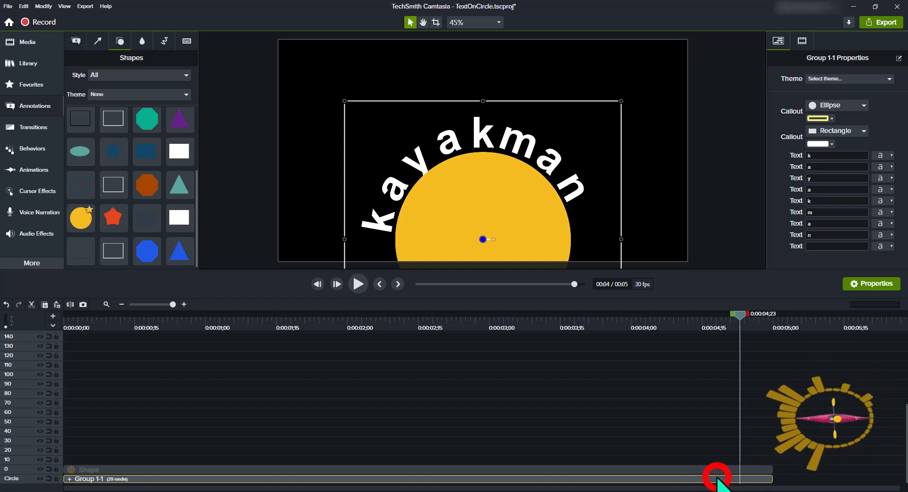
- Set the Z rotation of the curved text group to -10° and deselect it on the canvas
{"action": "left_click", "coordinate": [804, 42]}
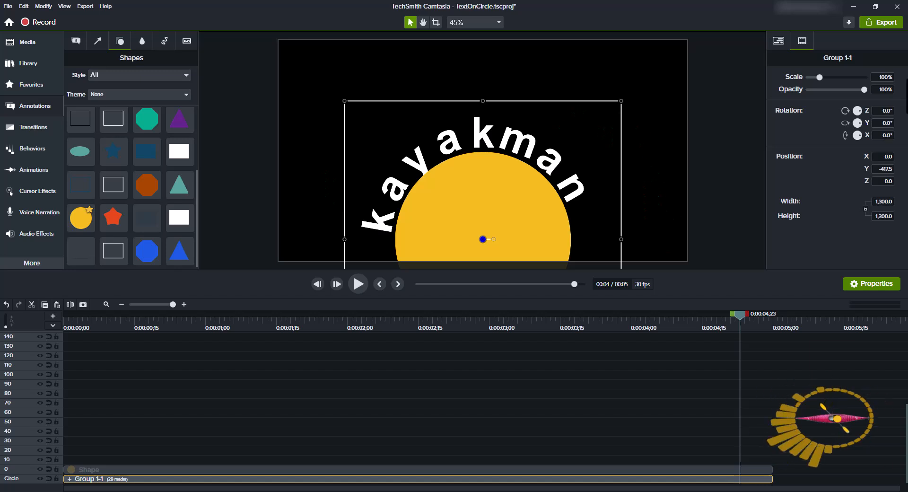
{"action": "left_click", "coordinate": [883, 110]}
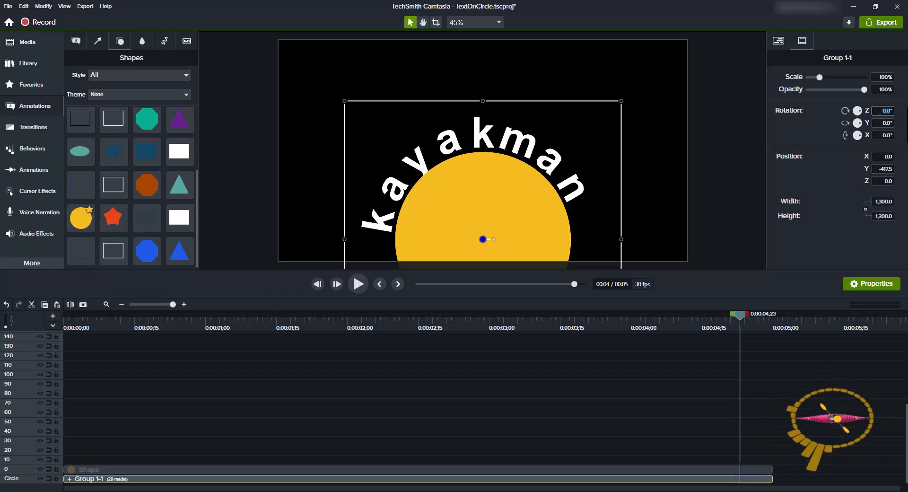
{"action": "type", "text": "-10"}
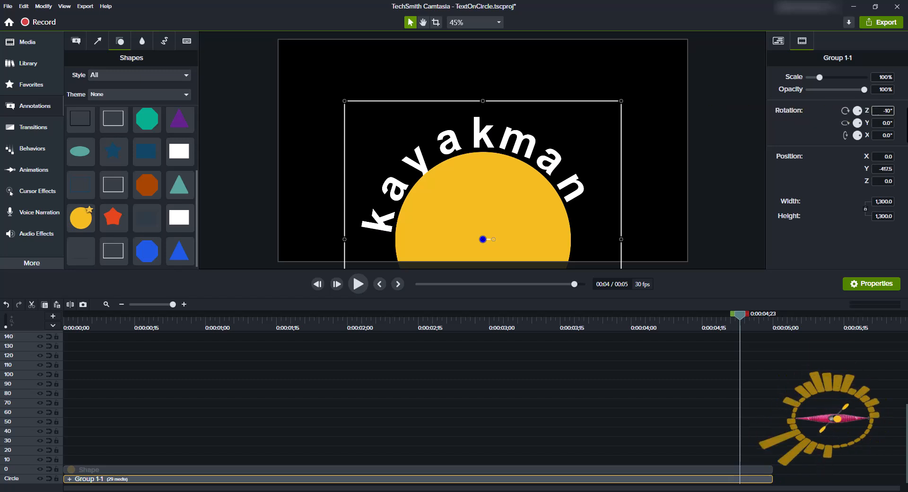
{"action": "key", "text": "Return"}
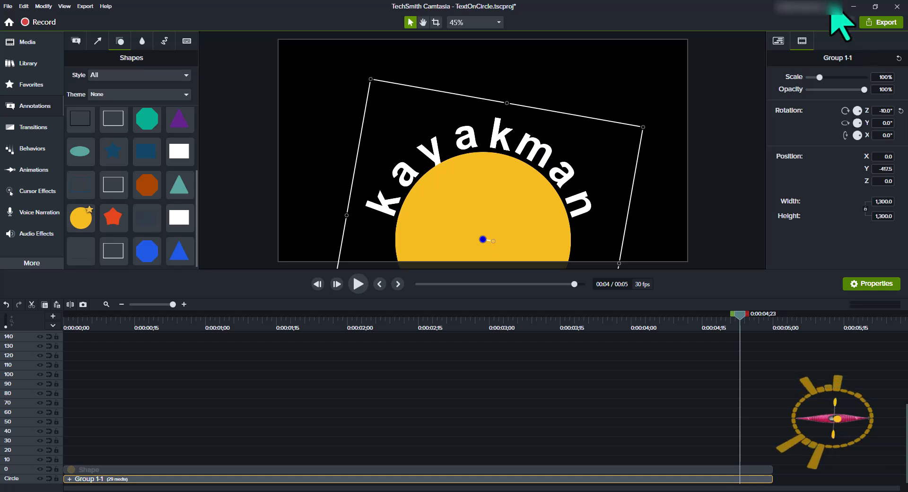
{"action": "left_click", "coordinate": [786, 374]}
{"action": "left_click", "coordinate": [787, 376]}
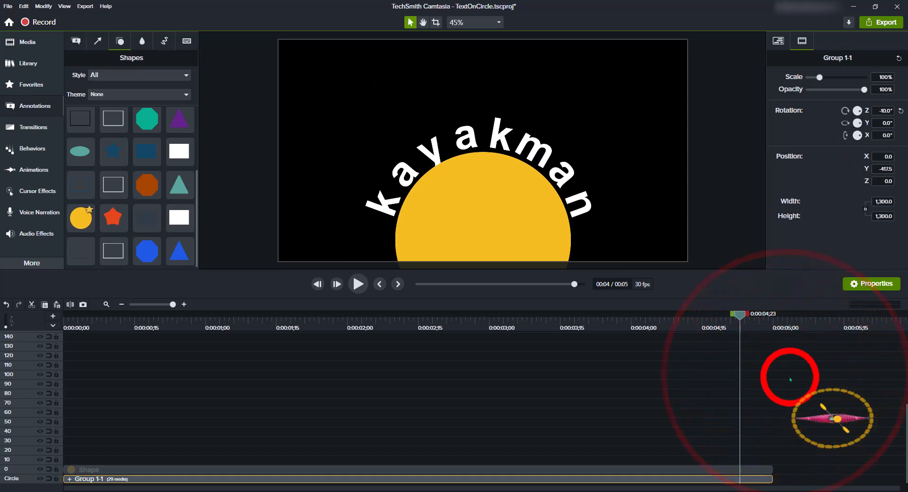